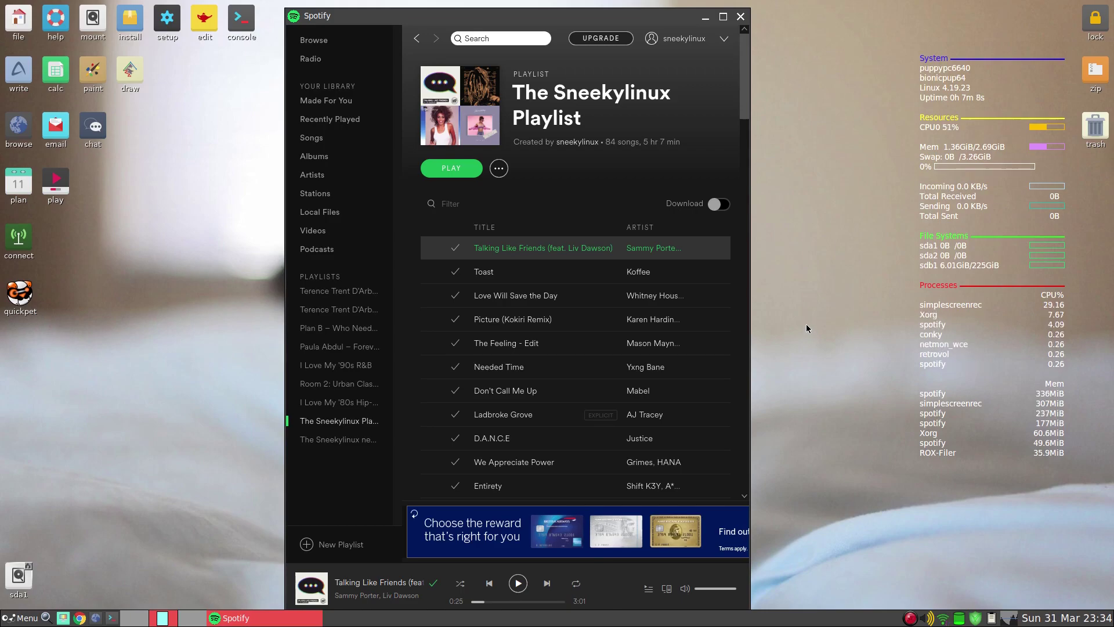
# Close the Spotify window to leave only the Puppy Linux desktop
pyautogui.click(741, 18)
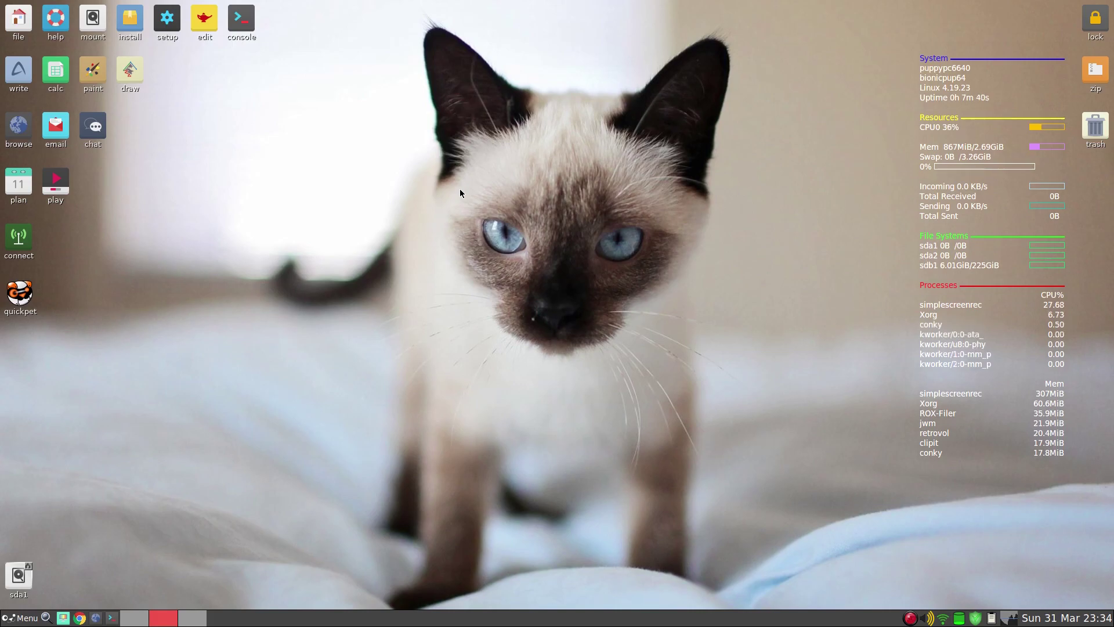
# In Quickpet's office applications, request LibreOffice to bring up the SFS Downloader chooser
pyautogui.click(19, 295)
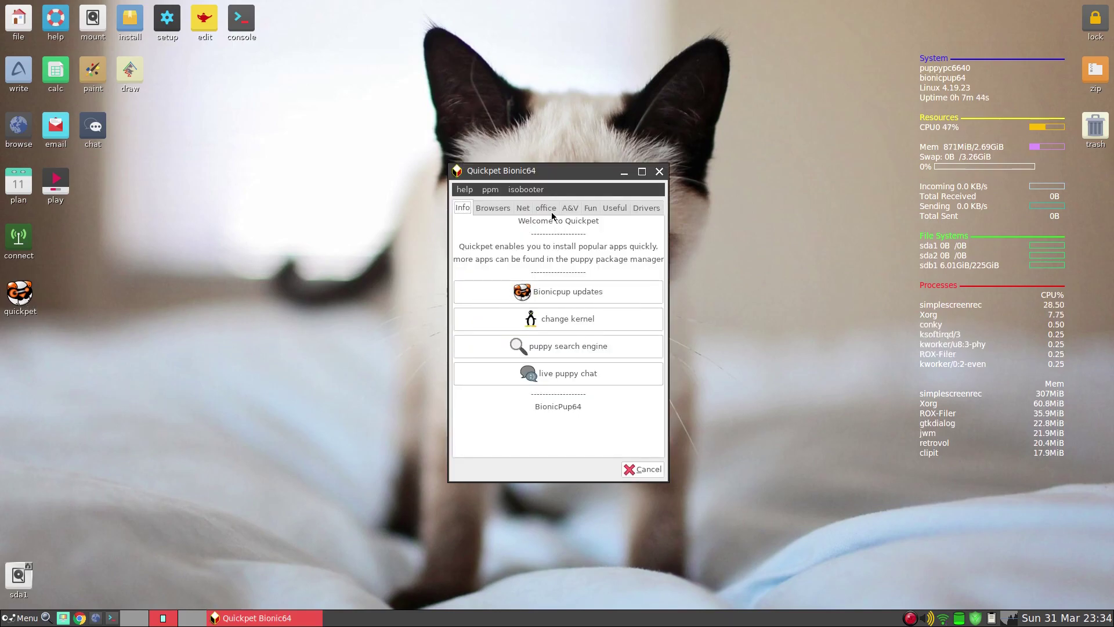
pyautogui.click(552, 211)
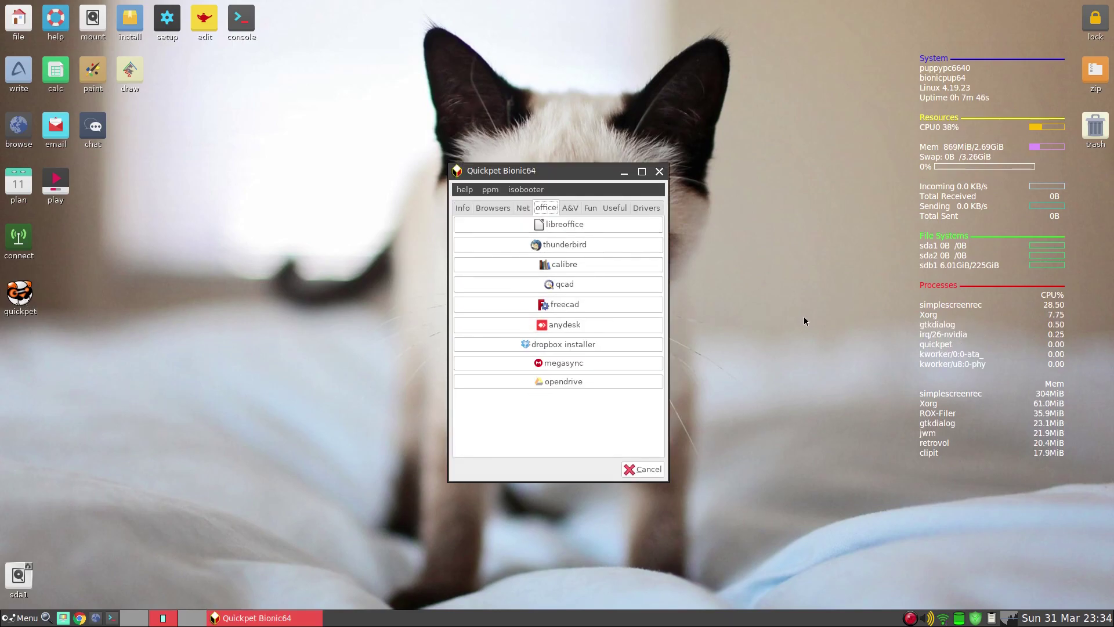
pyautogui.click(566, 225)
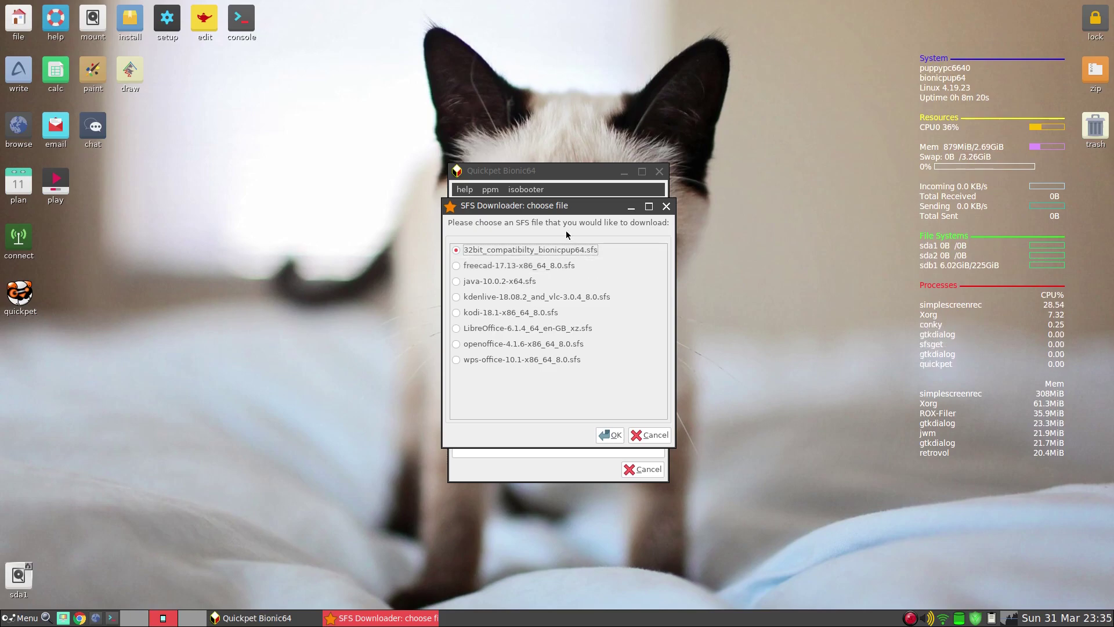
# Rearrange the SFS Downloader and Quickpet windows, then cancel the download and close Quickpet
pyautogui.doubleClick(588, 206)
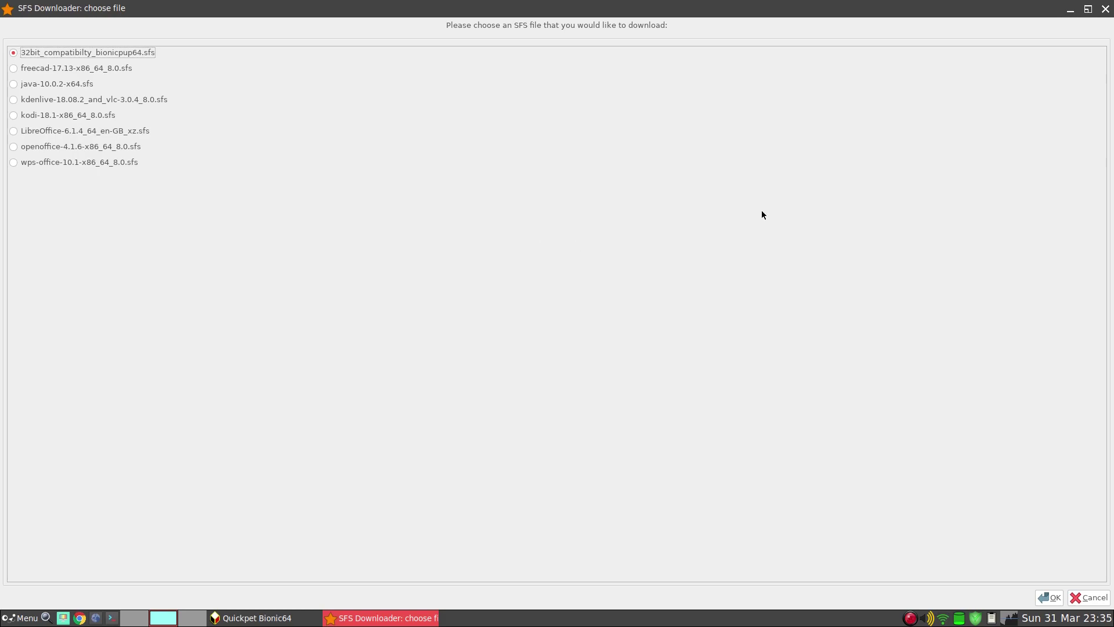
pyautogui.click(1090, 11)
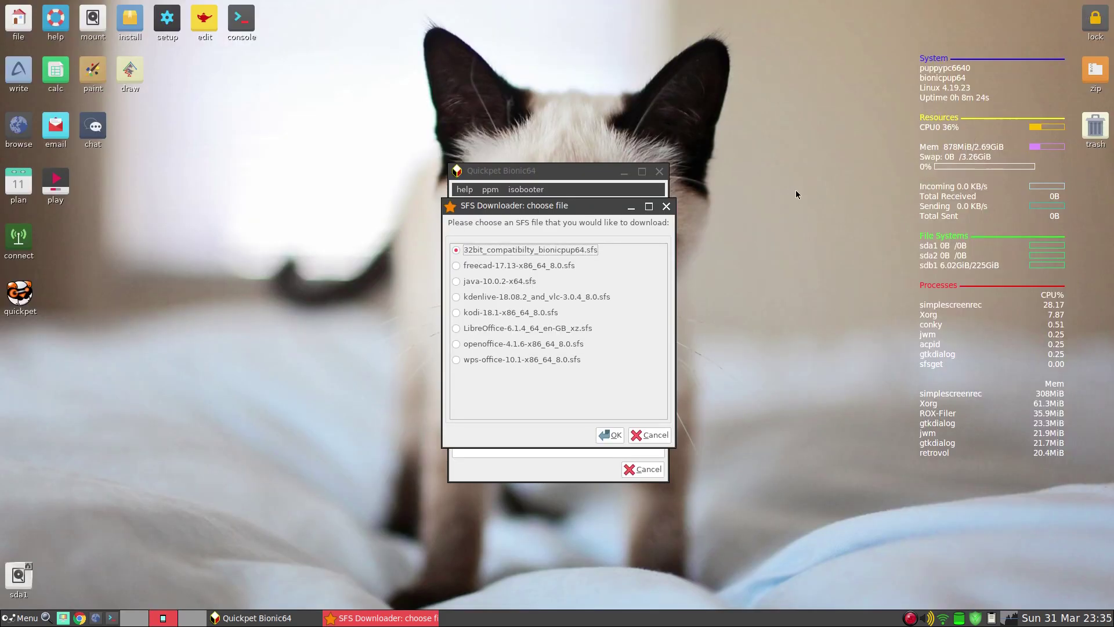
pyautogui.moveTo(599, 208); pyautogui.dragTo(321, 193)
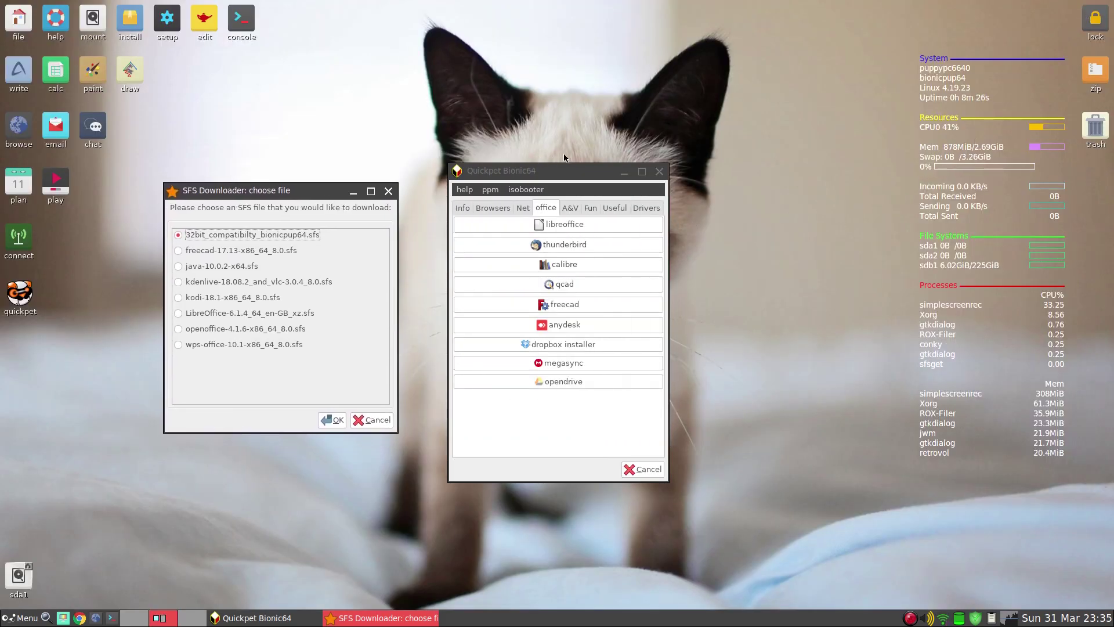
pyautogui.click(568, 177)
pyautogui.moveTo(568, 177); pyautogui.dragTo(654, 136)
pyautogui.moveTo(318, 197); pyautogui.dragTo(391, 129)
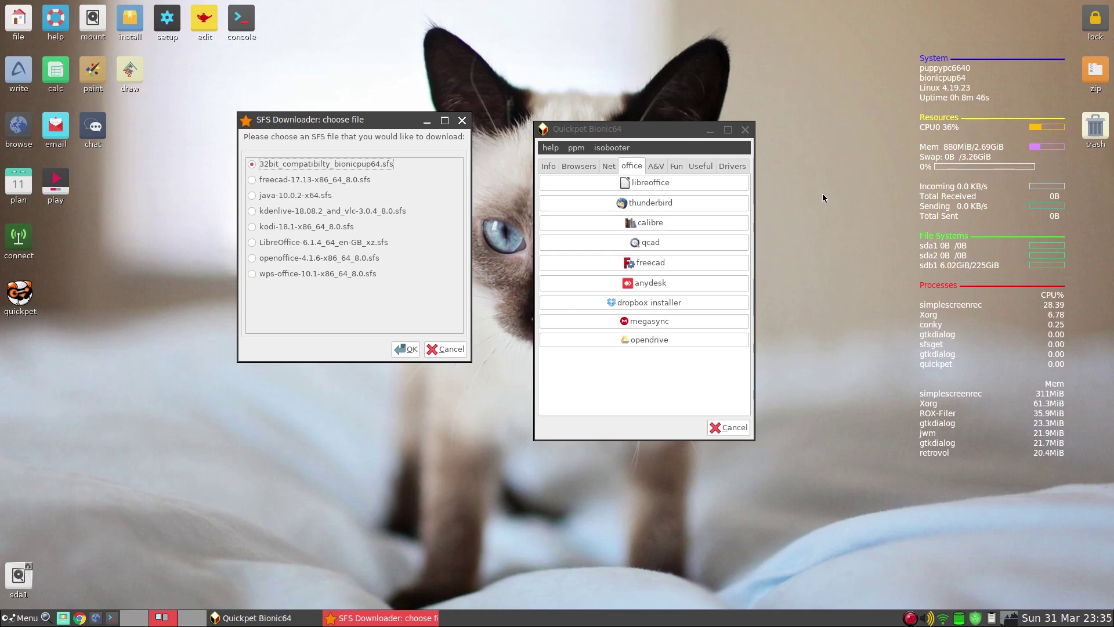
pyautogui.click(447, 351)
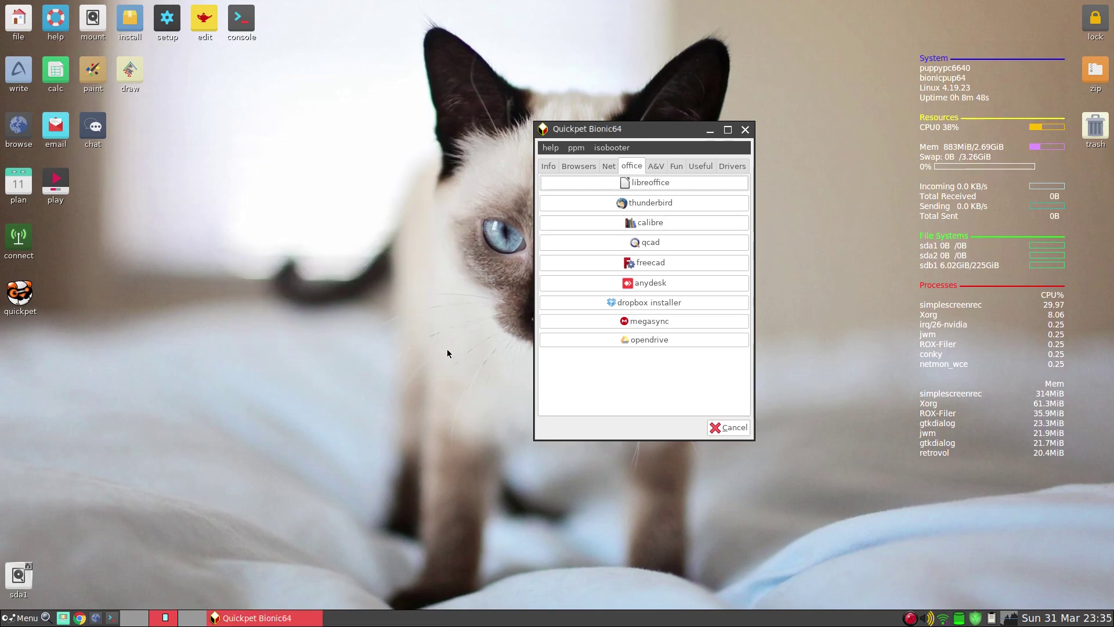
pyautogui.click(729, 427)
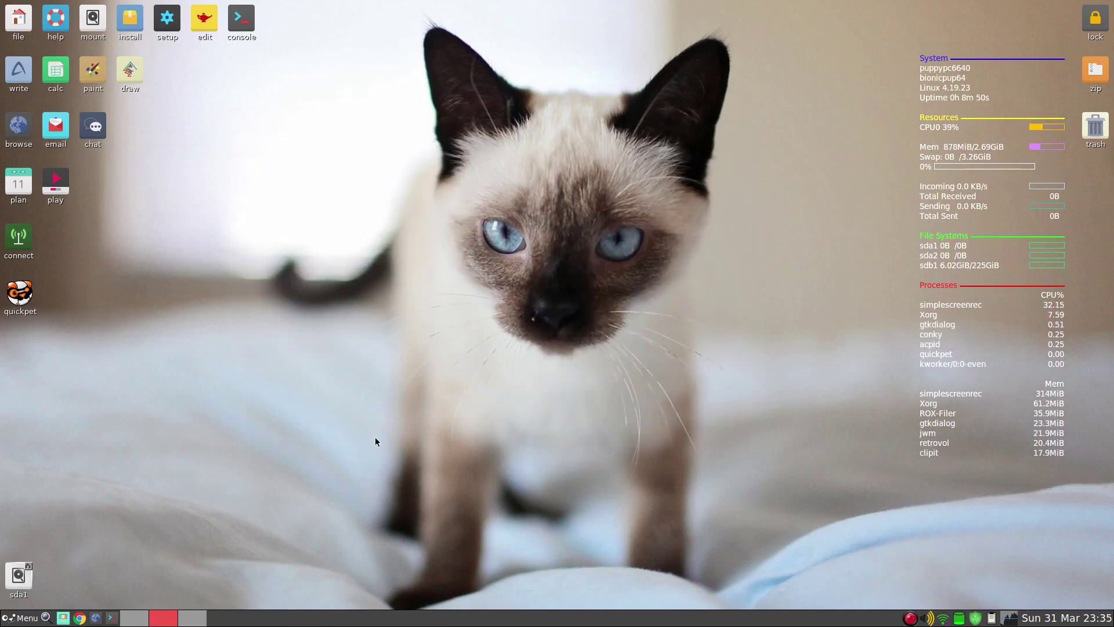
# Launch SFS-Load on-the-fly from the Setup section of the main menu
pyautogui.click(22, 614)
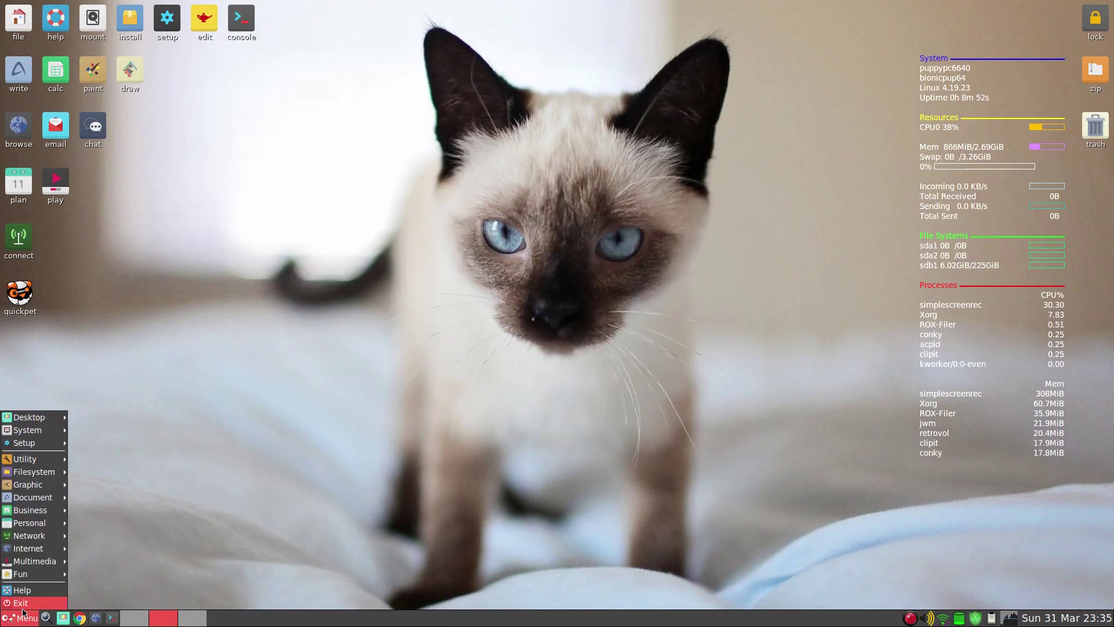
pyautogui.moveTo(55, 431)
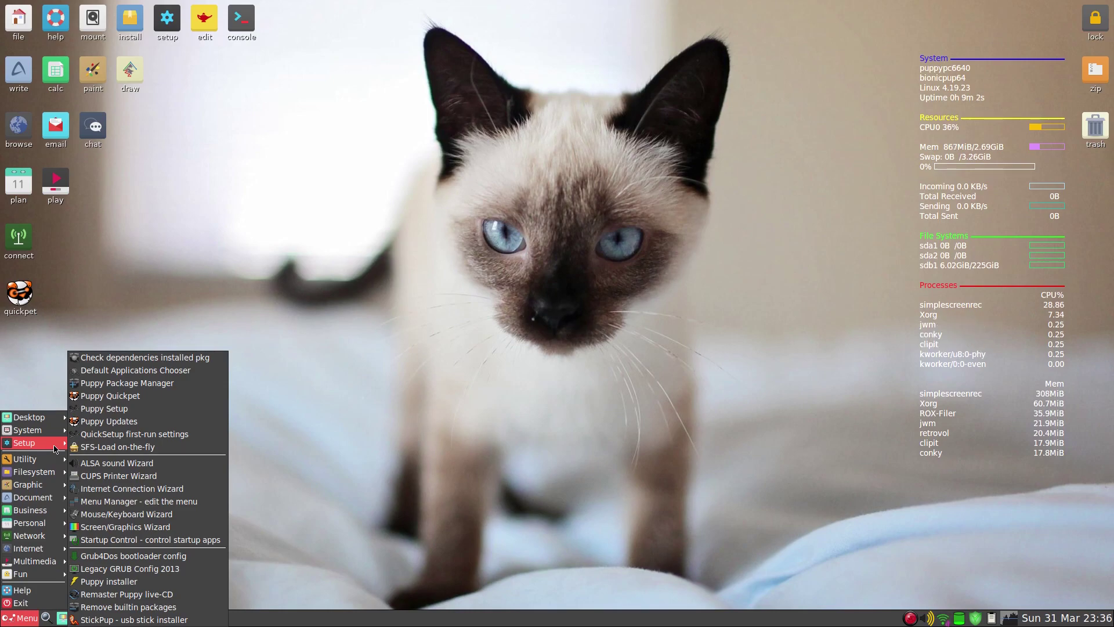
pyautogui.click(118, 448)
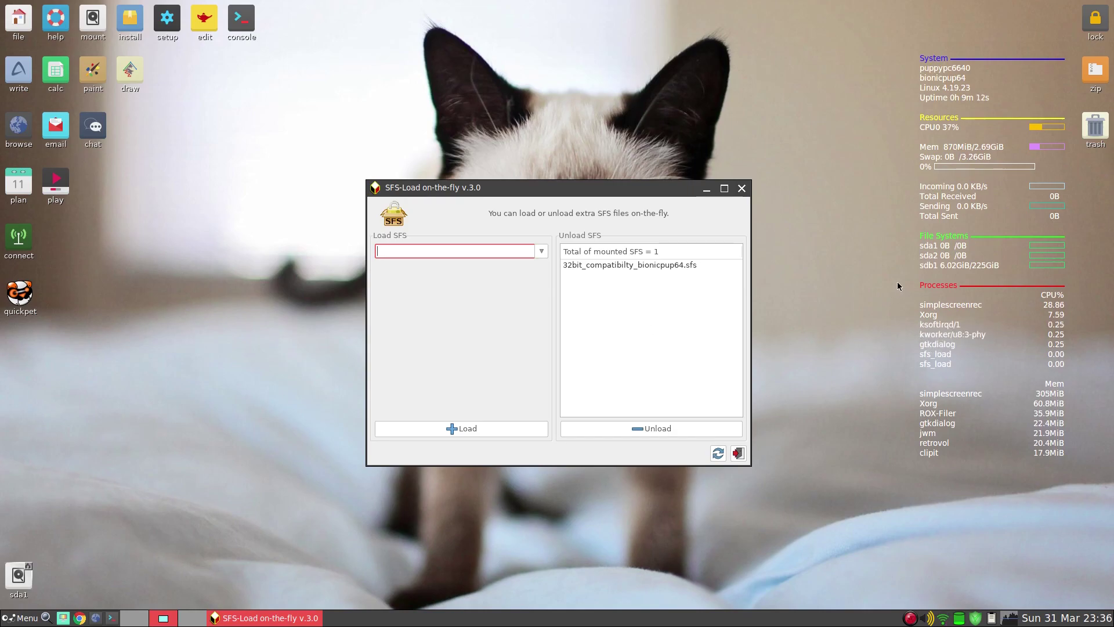
# Load LibreOffice-6.1.4_64_en-GB_xz.sfs from the Load SFS list and confirm
pyautogui.click(541, 252)
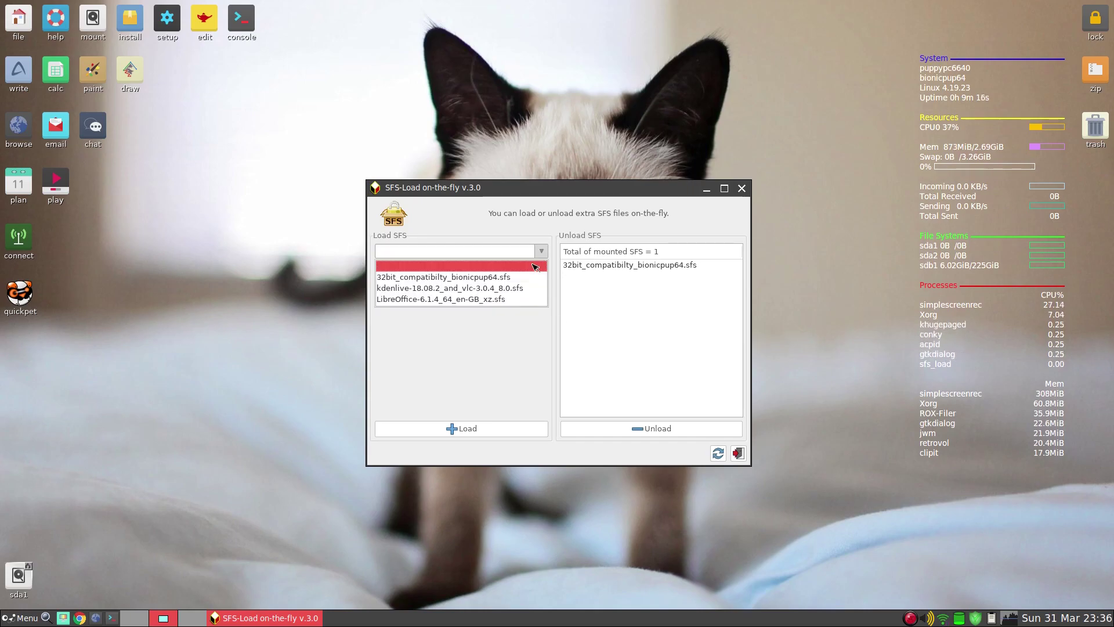
pyautogui.click(488, 299)
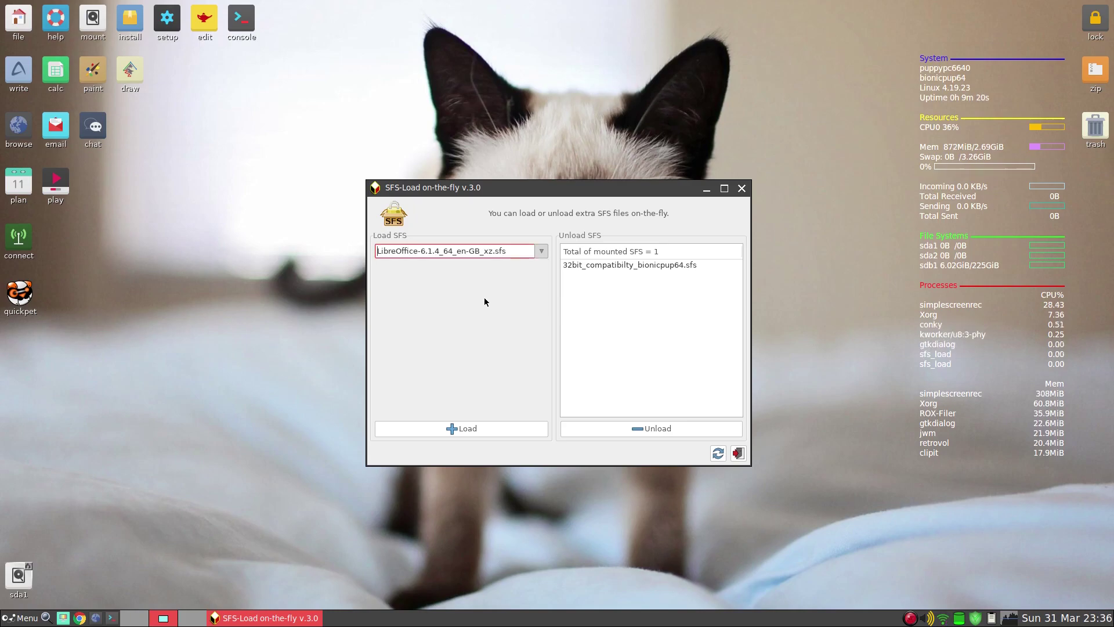
pyautogui.click(476, 429)
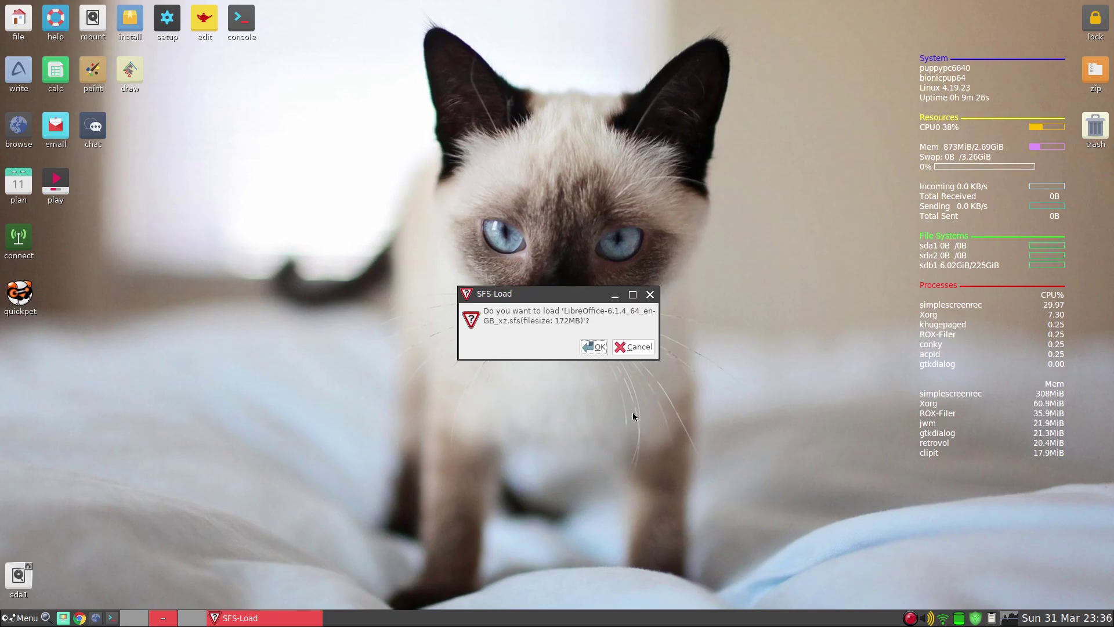
pyautogui.click(593, 347)
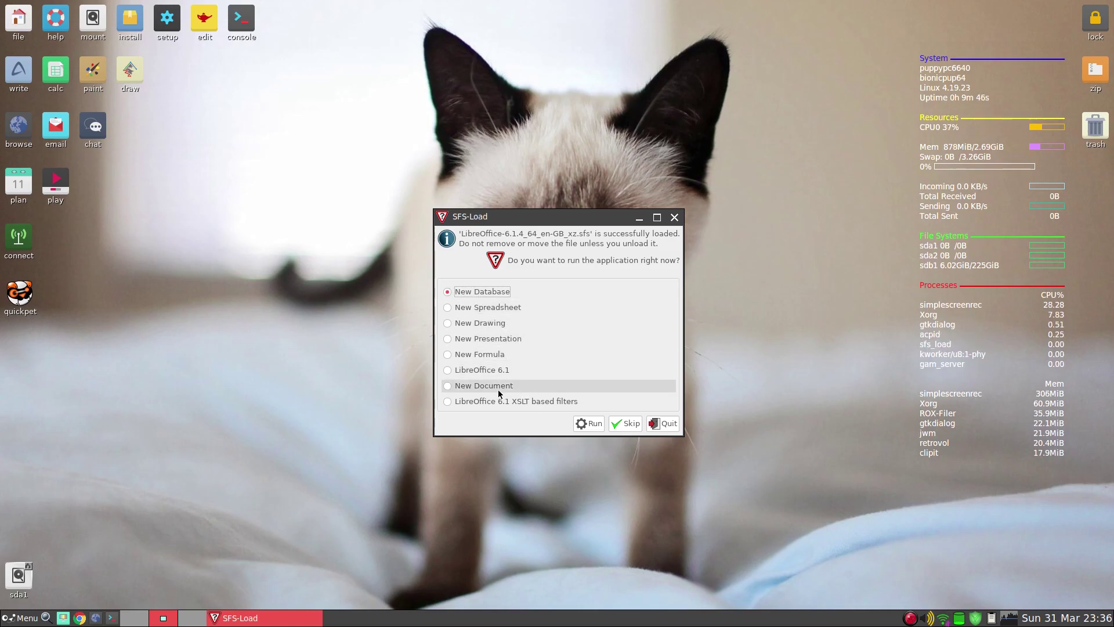
# Run LibreOffice 6.1, maximize Start Center, create a blank Writer document, then close it
pyautogui.click(450, 370)
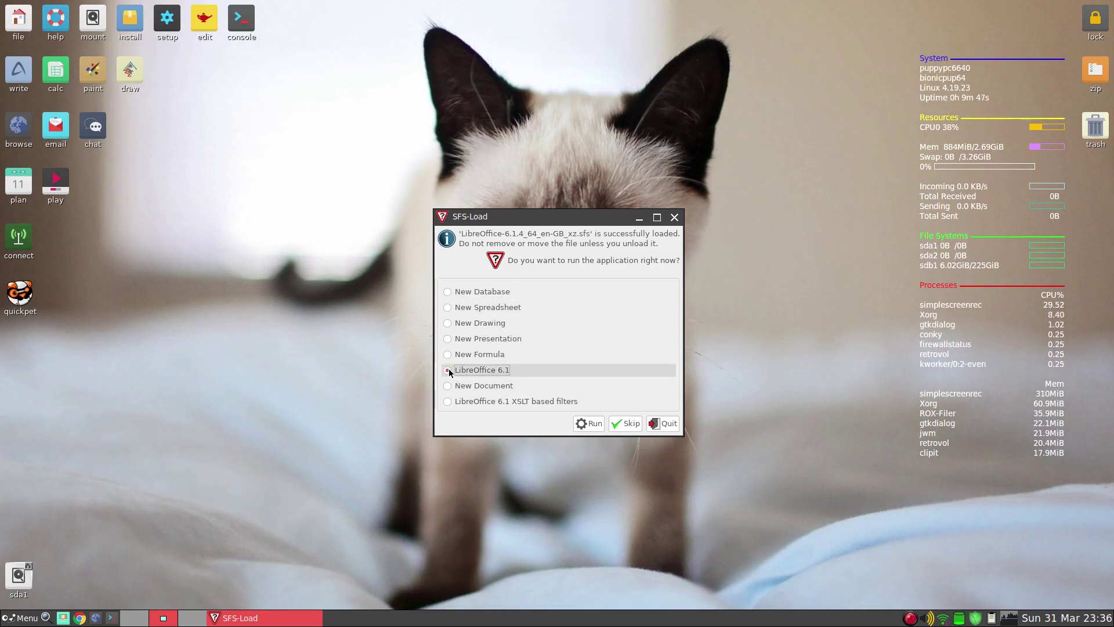
pyautogui.click(591, 423)
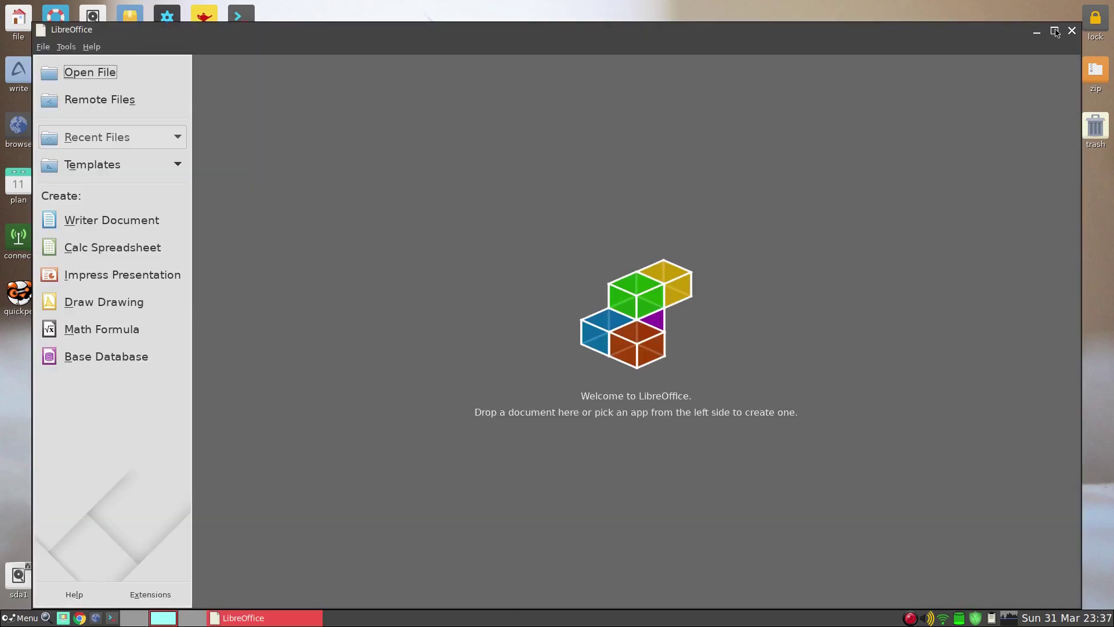
pyautogui.click(1055, 30)
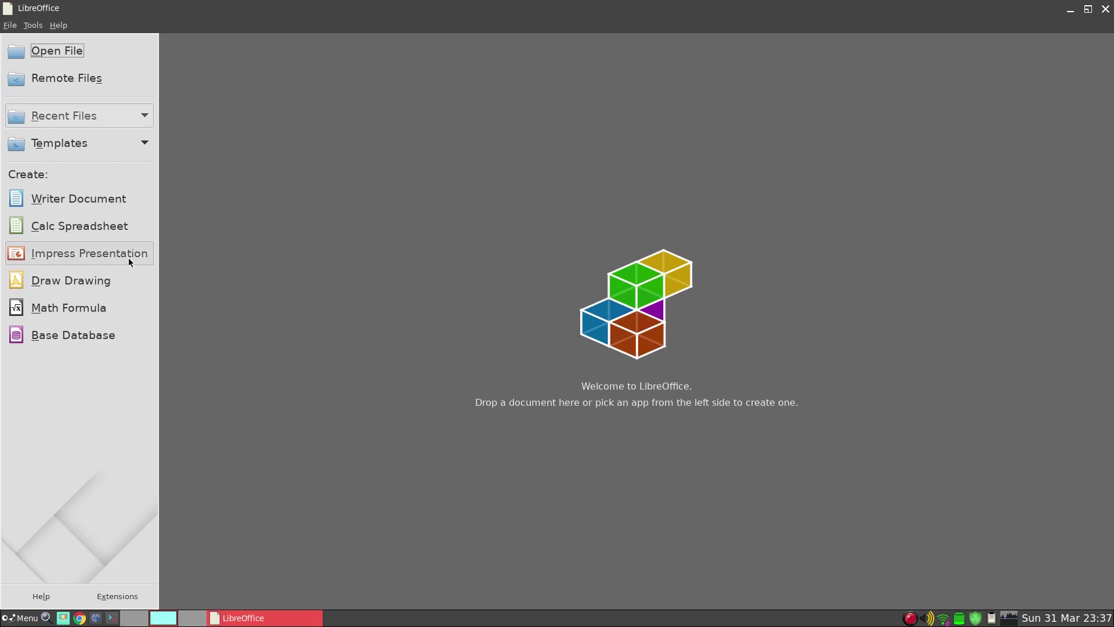
pyautogui.click(80, 199)
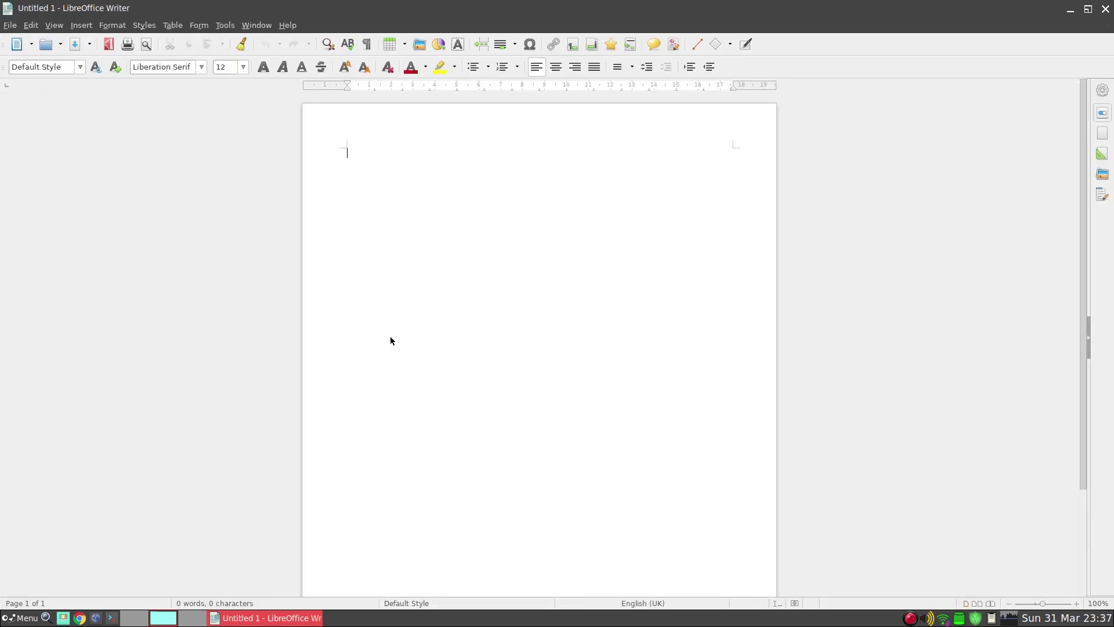
pyautogui.click(1106, 10)
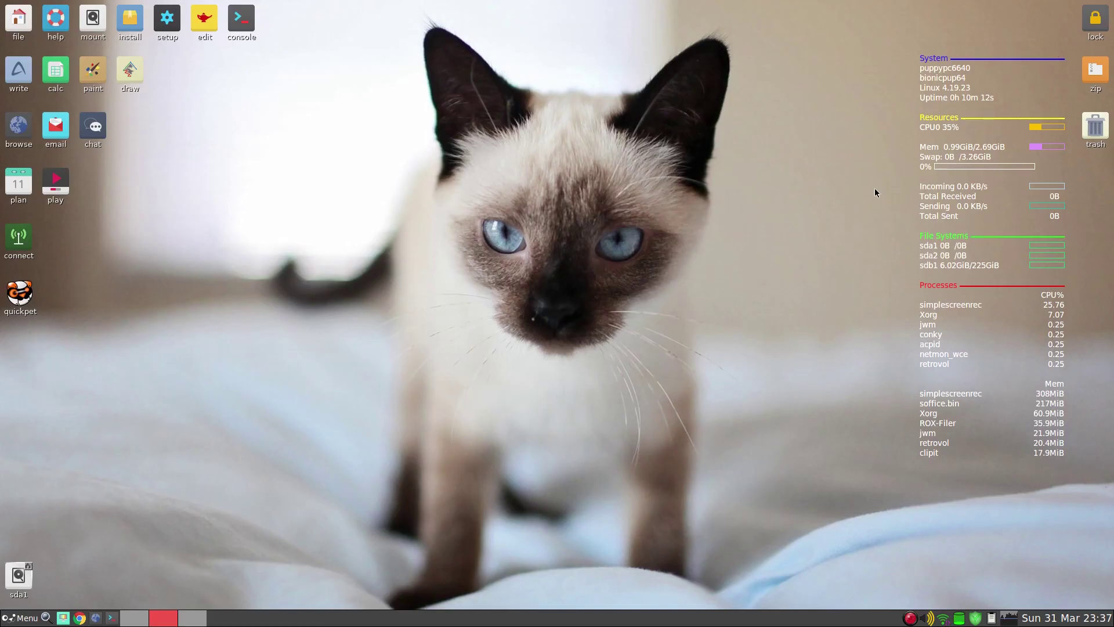
# Reopen SFS-Load on-the-fly from the Setup section of the main menu
pyautogui.click(23, 617)
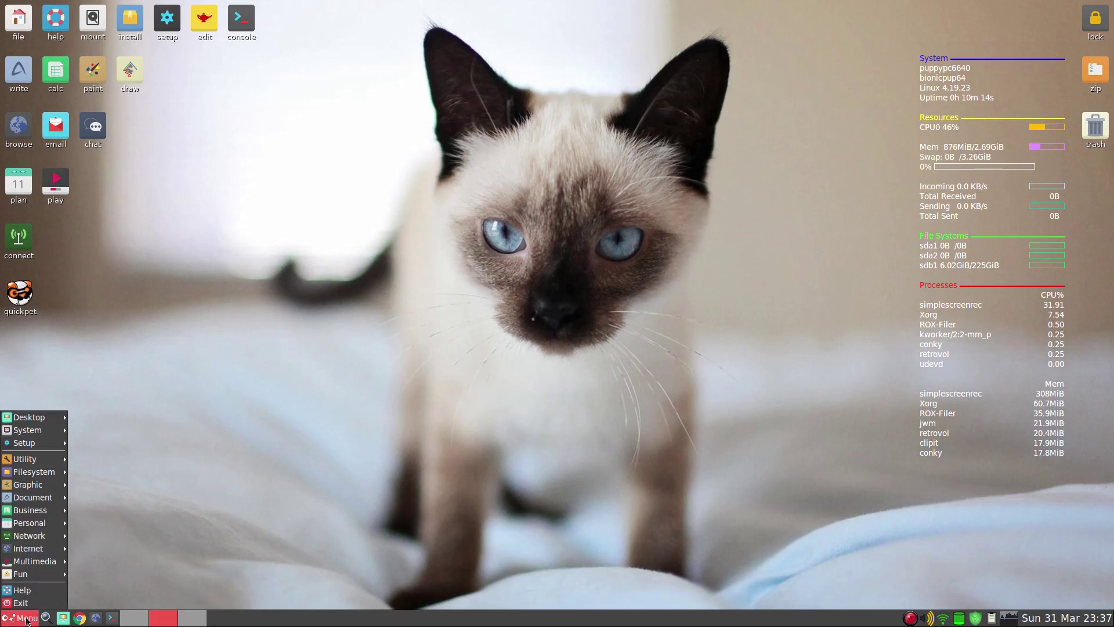
pyautogui.moveTo(51, 449)
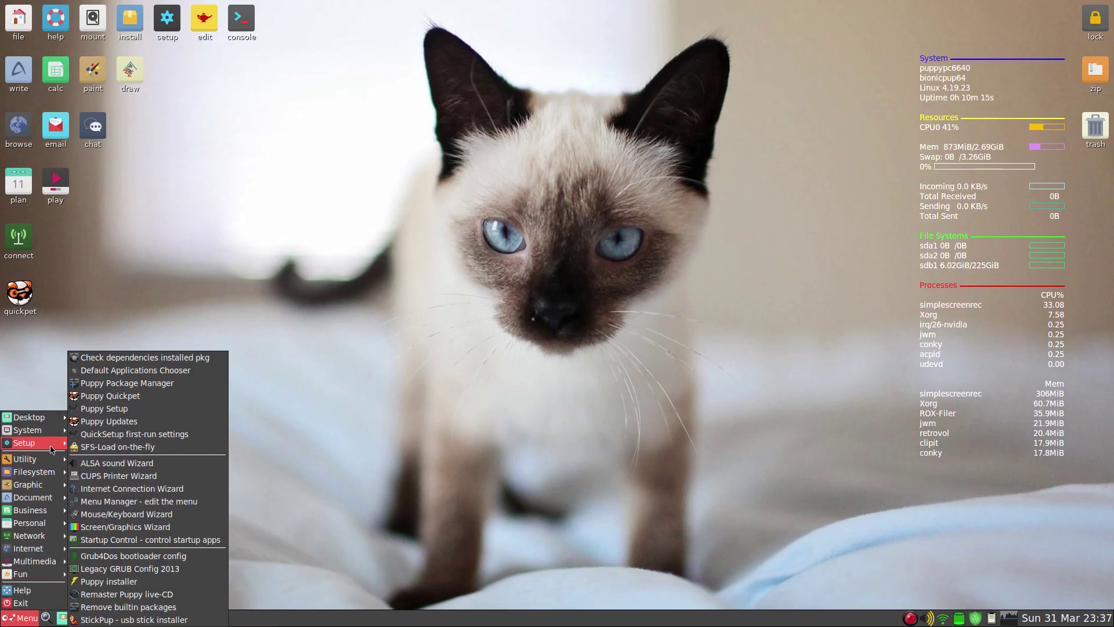
pyautogui.click(111, 447)
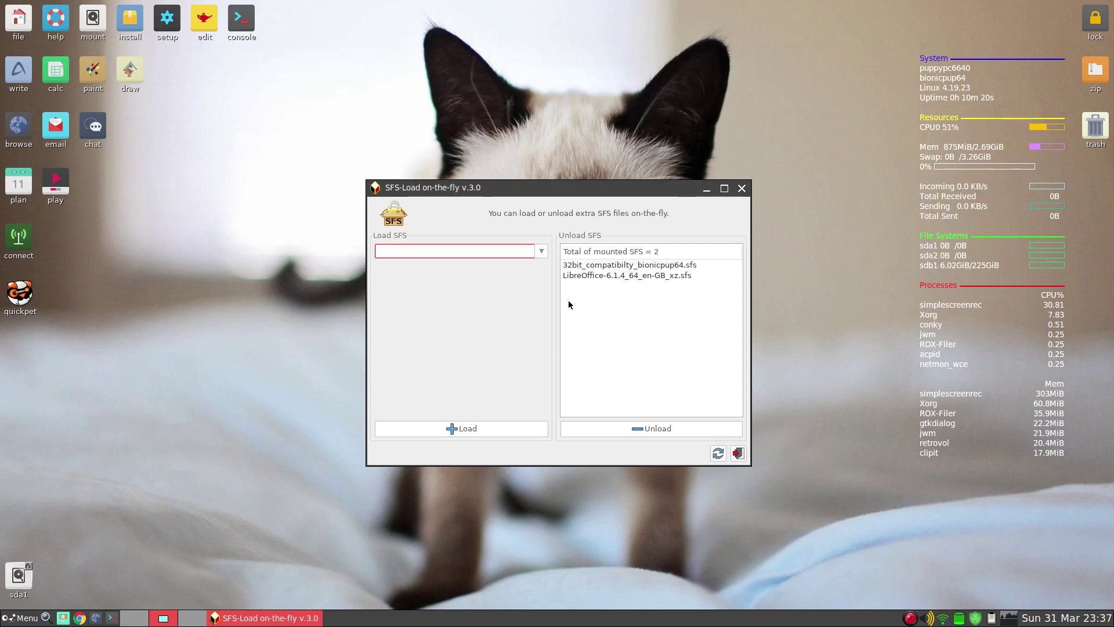
# Unload LibreOffice-6.1.4_64_en-GB_xz.sfs, confirm and continue, then exit the tool
pyautogui.click(618, 275)
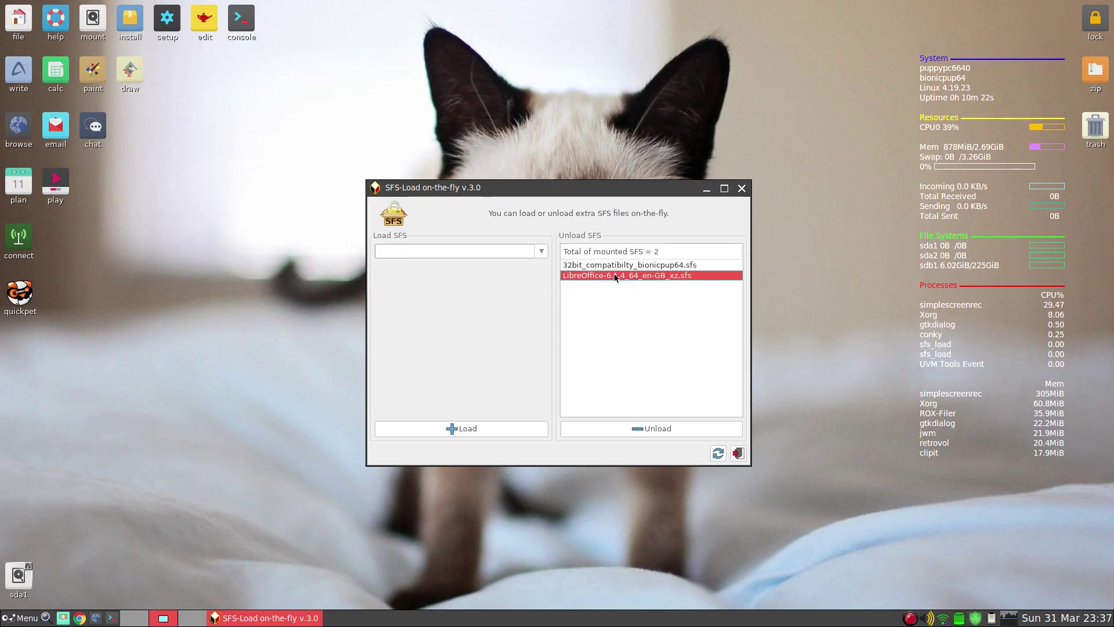
pyautogui.click(650, 429)
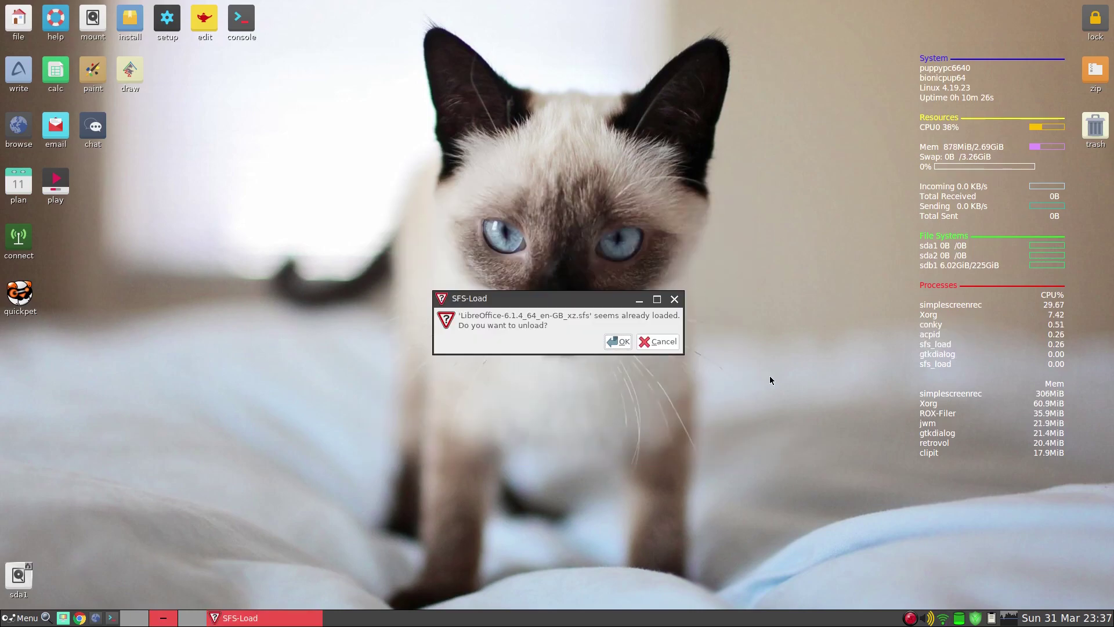
pyautogui.click(618, 342)
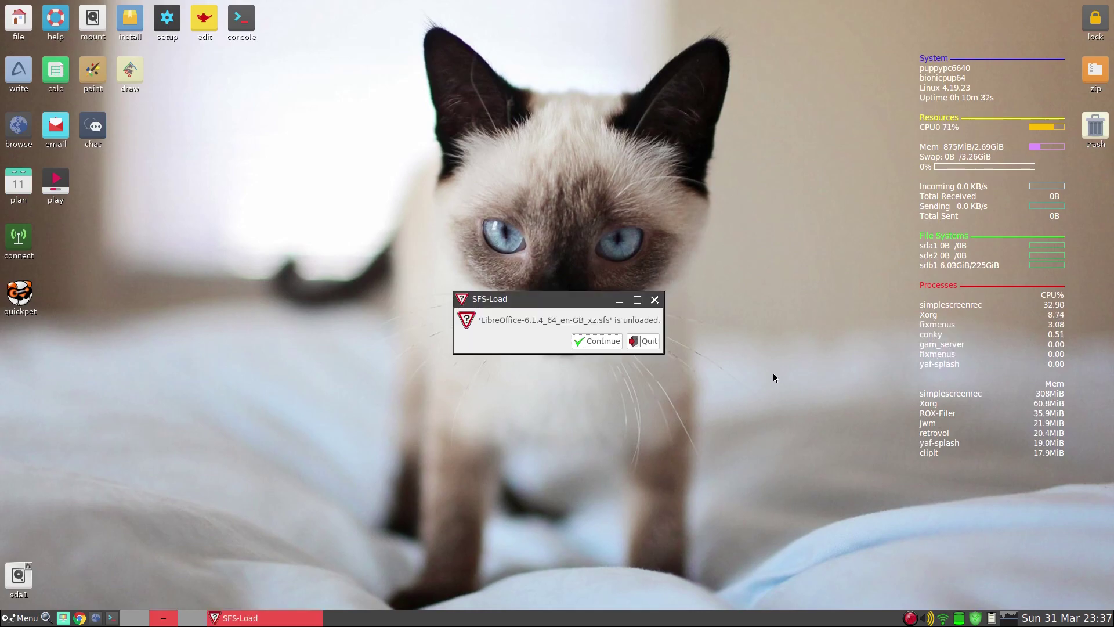
pyautogui.click(597, 341)
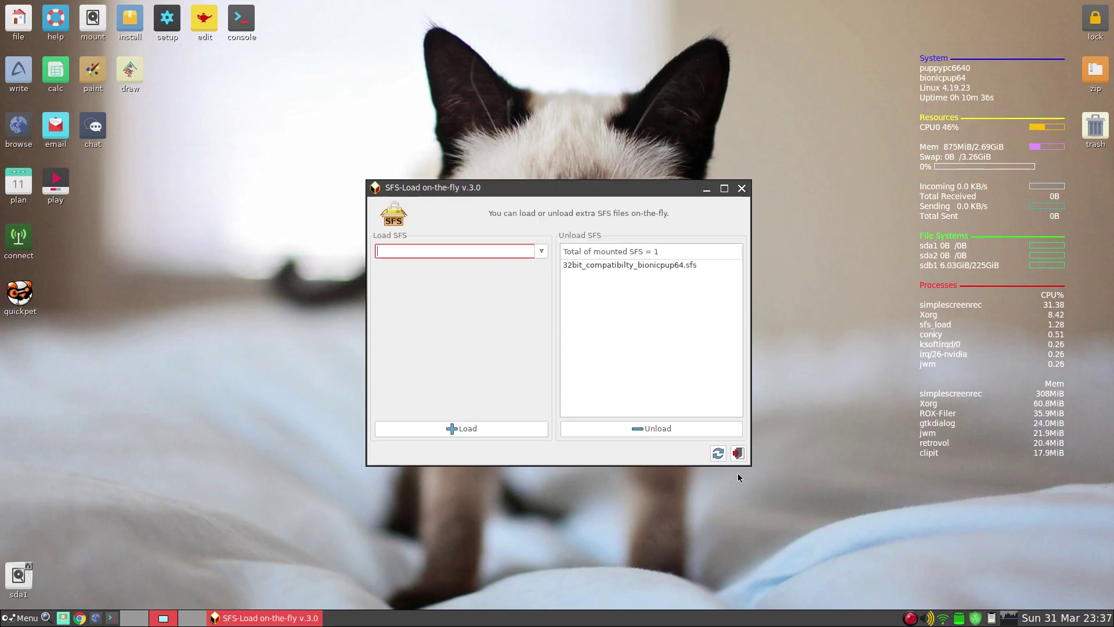
pyautogui.click(739, 453)
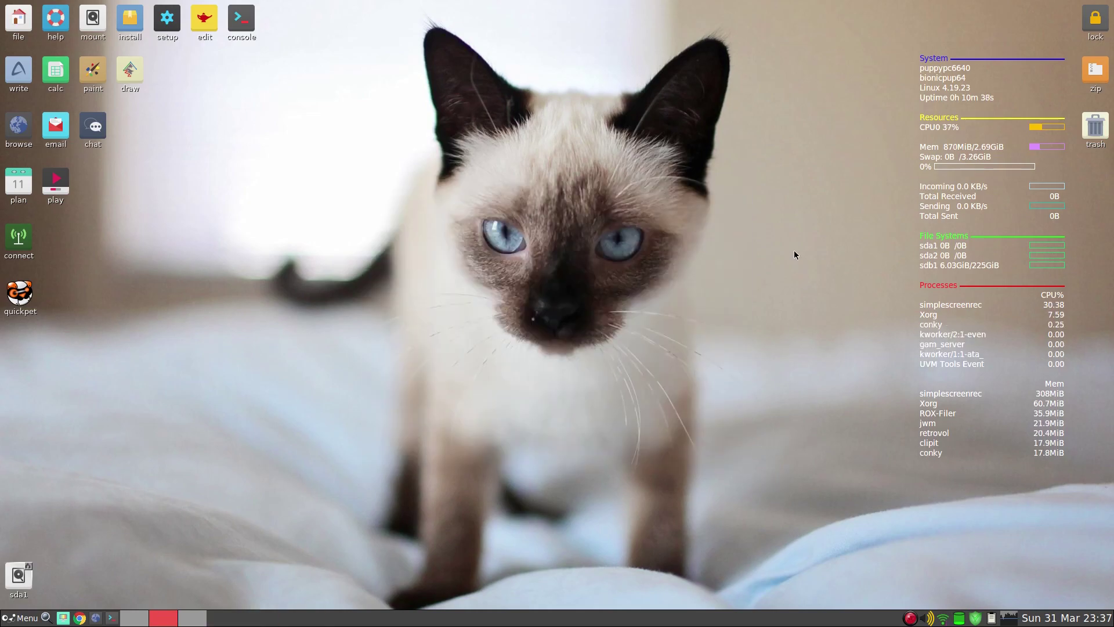